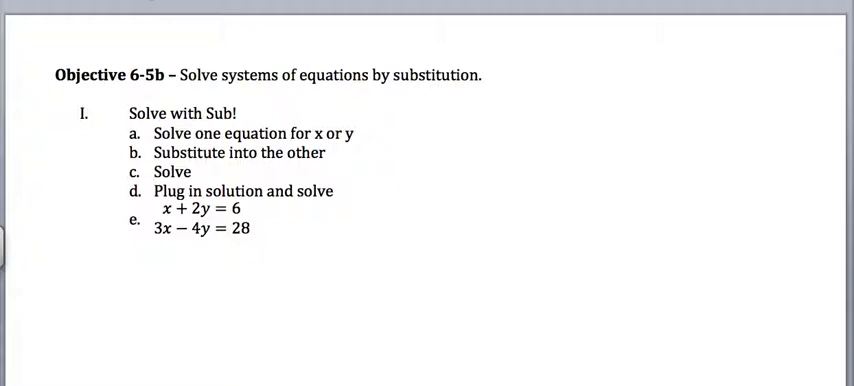
scroll(427, 200, "down", 3)
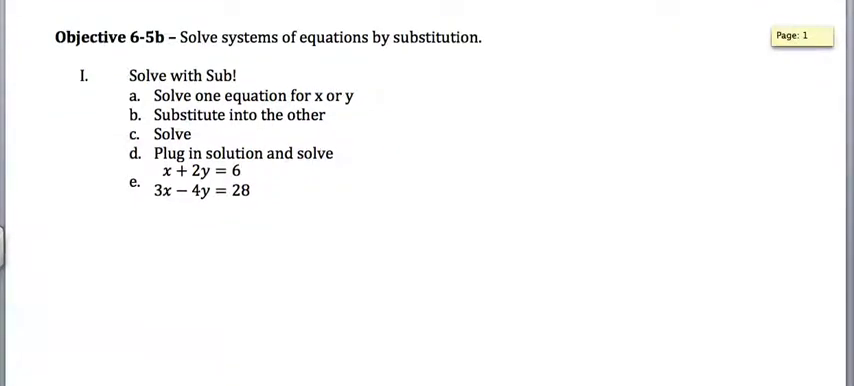
scroll(427, 200, "down", 2)
scroll(427, 200, "down", 1)
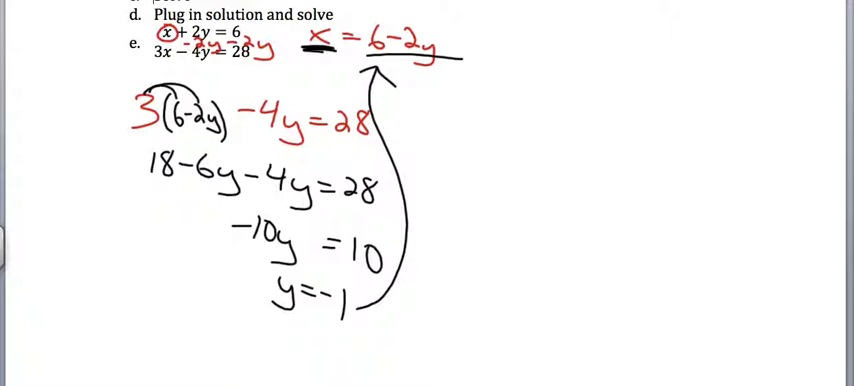
Step: Handwrite x = 6 − 2(−1) and the result x = 8 beside problem e
mouse_move(510, 38)
left_mouse_down()
mouse_move(528, 56)
mouse_move(510, 56)
mouse_move(550, 44)
mouse_move(570, 58)
mouse_move(642, 52)
left_mouse_up()
mouse_move(648, 42)
left_mouse_down()
mouse_move(648, 60)
mouse_move(658, 66)
left_mouse_up()
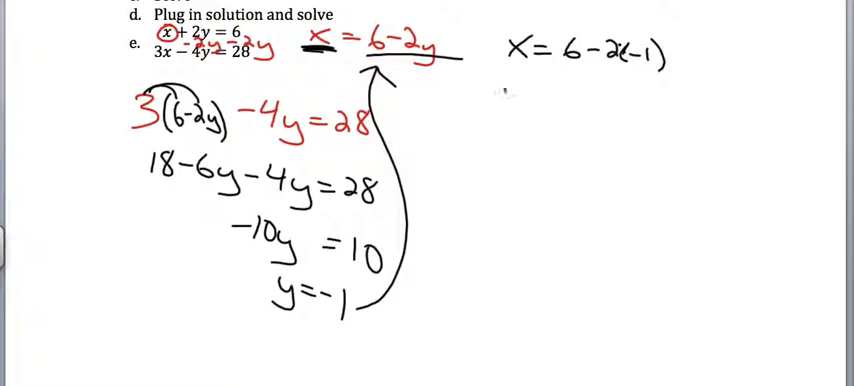
left_click_drag(504, 89, 524, 108)
mouse_move(524, 89)
left_mouse_down()
mouse_move(504, 108)
mouse_move(546, 96)
left_mouse_up()
left_click_drag(532, 104, 560, 112)
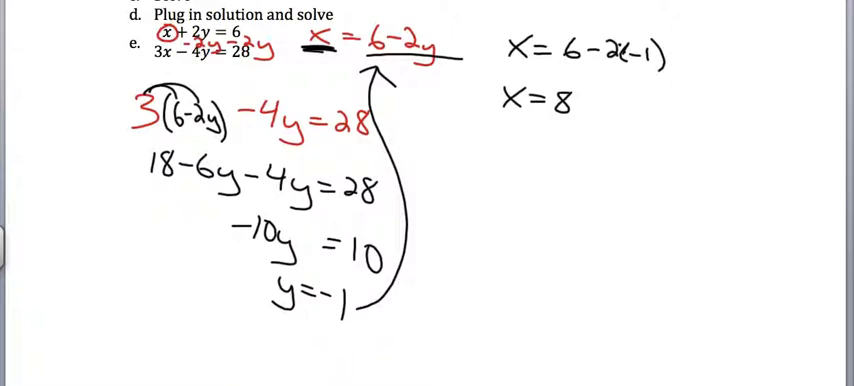
Step: Erase all the handwritten ink from problem e
left_click(654, 14)
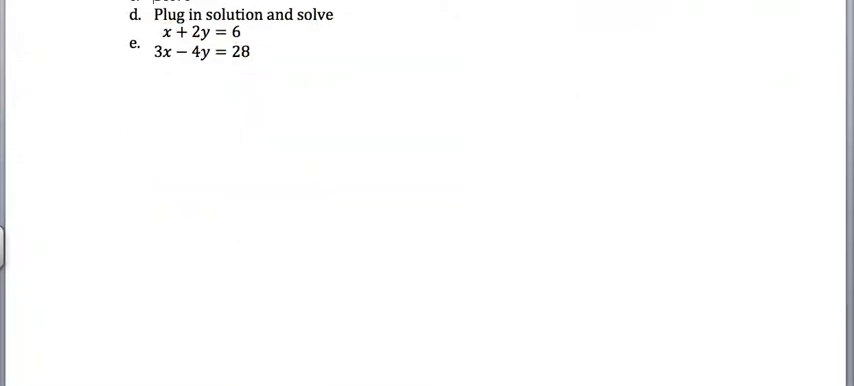
scroll(427, 200, "down", 5)
scroll(427, 200, "down", 5)
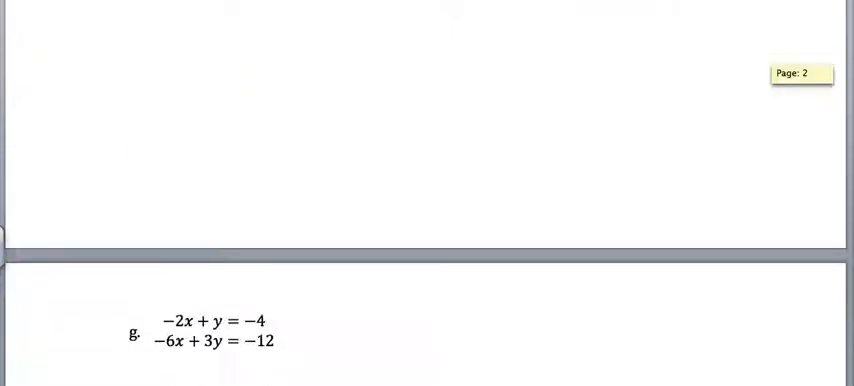
scroll(427, 200, "down", 3)
scroll(427, 200, "down", 4)
scroll(427, 200, "up", 4)
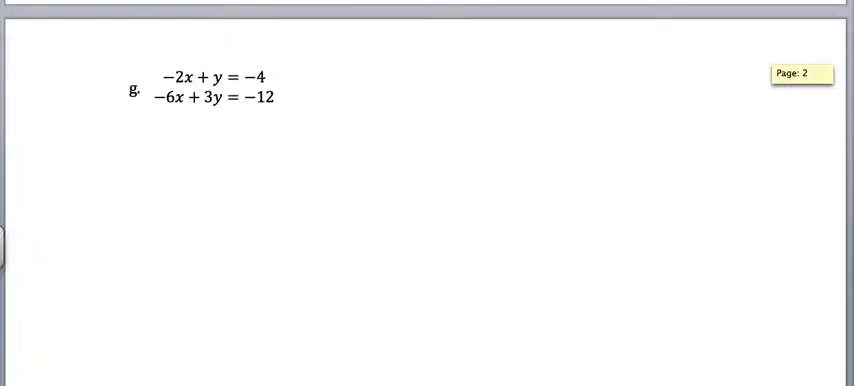
scroll(427, 200, "up", 5)
scroll(838, 132, "up", 5)
scroll(838, 132, "down", 3)
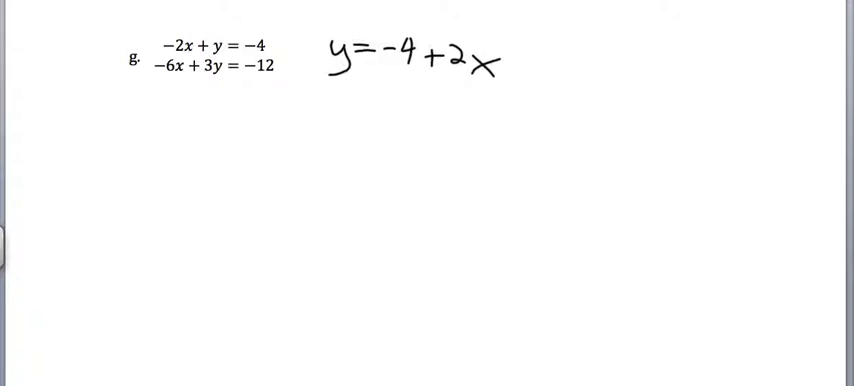
Step: Handwrite the substituted equation −6x + 3(−4 + 2x) = −12 below problem g
mouse_move(168, 124)
left_mouse_down()
mouse_move(184, 126)
mouse_move(192, 140)
mouse_move(226, 142)
mouse_move(206, 142)
left_mouse_up()
mouse_move(244, 124)
left_mouse_down()
mouse_move(244, 146)
mouse_move(256, 136)
mouse_move(266, 150)
left_mouse_up()
left_click_drag(300, 112, 296, 158)
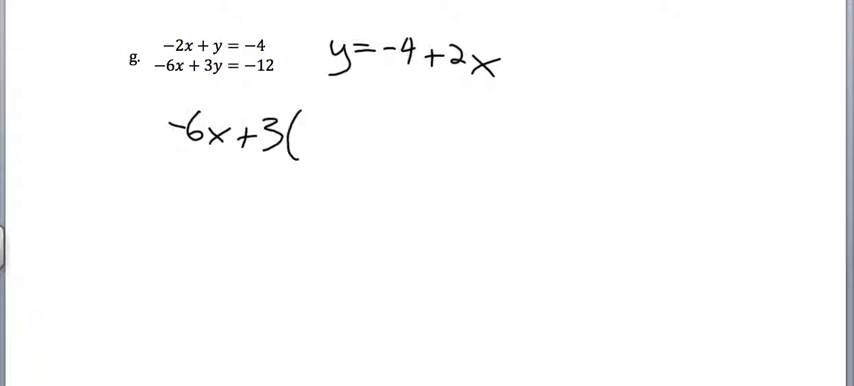
mouse_move(306, 132)
left_mouse_down()
mouse_move(340, 136)
mouse_move(338, 150)
mouse_move(360, 140)
mouse_move(404, 150)
left_mouse_up()
left_click_drag(404, 132, 388, 150)
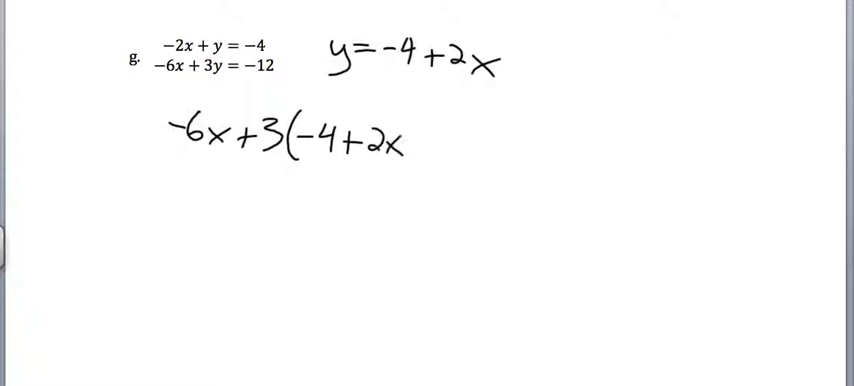
left_click_drag(410, 118, 414, 162)
left_click_drag(430, 140, 470, 146)
mouse_move(478, 138)
left_mouse_down()
mouse_move(480, 158)
mouse_move(508, 164)
left_mouse_up()
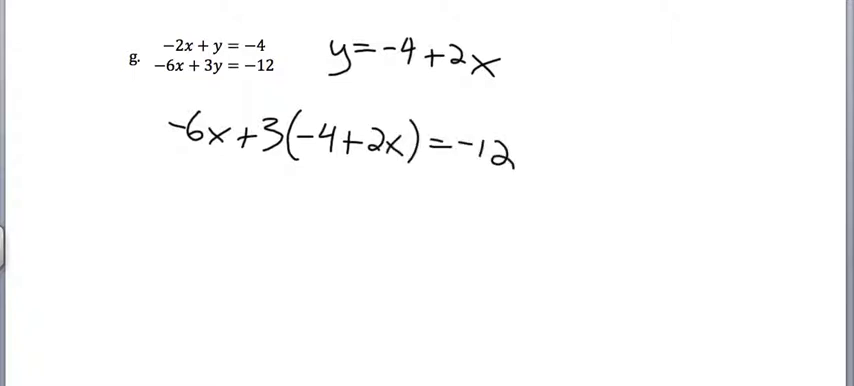
Step: Handwrite the distributed line −6x − 12 + 6x = −12
left_click_drag(190, 196, 212, 196)
mouse_move(236, 182)
left_mouse_down()
mouse_move(226, 208)
mouse_move(296, 204)
mouse_move(326, 218)
left_mouse_up()
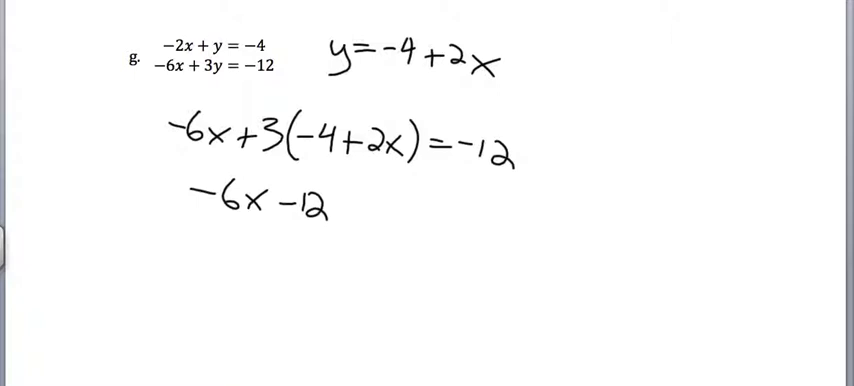
left_click_drag(340, 210, 360, 210)
left_click_drag(350, 200, 350, 222)
mouse_move(382, 198)
left_mouse_down()
mouse_move(375, 225)
mouse_move(410, 228)
left_mouse_up()
mouse_move(410, 212)
left_mouse_down()
mouse_move(395, 228)
mouse_move(434, 224)
mouse_move(434, 234)
left_mouse_up()
mouse_move(444, 232)
left_mouse_down()
mouse_move(458, 232)
mouse_move(494, 262)
left_mouse_up()
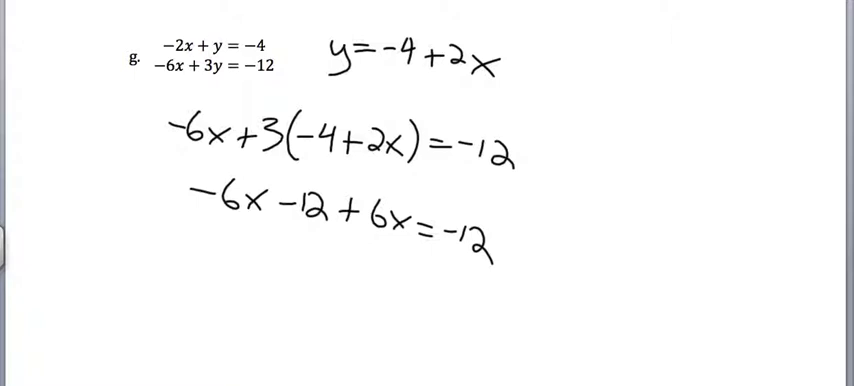
Step: Handwrite the simplified result −12 = −12
left_click_drag(322, 255, 340, 255)
mouse_move(348, 248)
left_mouse_down()
mouse_move(350, 272)
mouse_move(380, 275)
mouse_move(400, 262)
mouse_move(404, 272)
left_mouse_up()
mouse_move(410, 276)
left_mouse_down()
mouse_move(422, 276)
mouse_move(428, 296)
mouse_move(450, 302)
left_mouse_up()
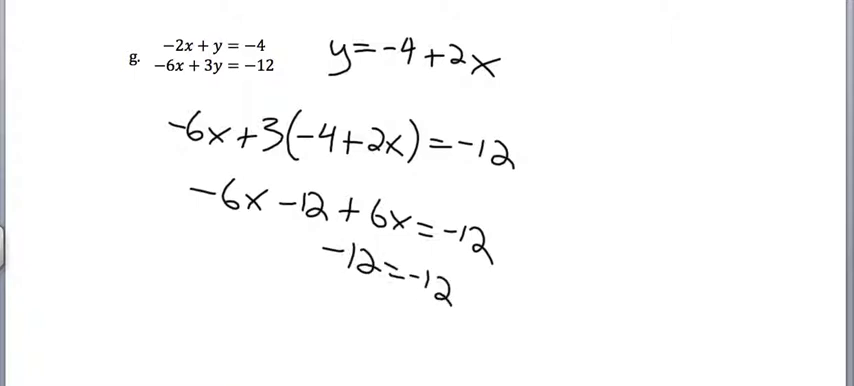